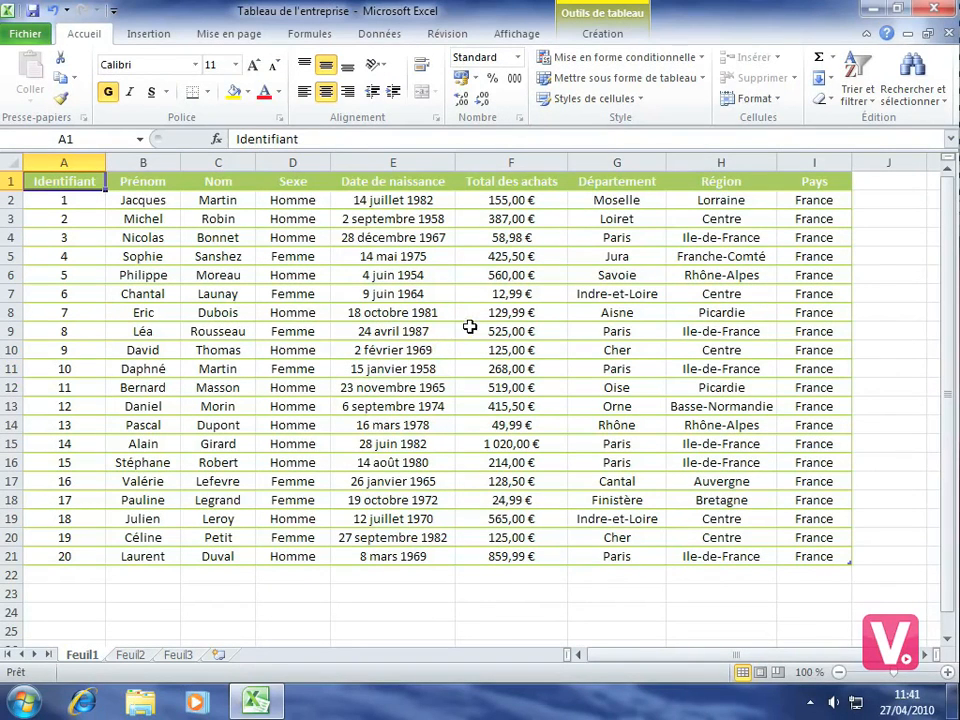
- Start a data consolidation in cell A2 of Feuil3 with the Moyenne function
left_click(181, 655)
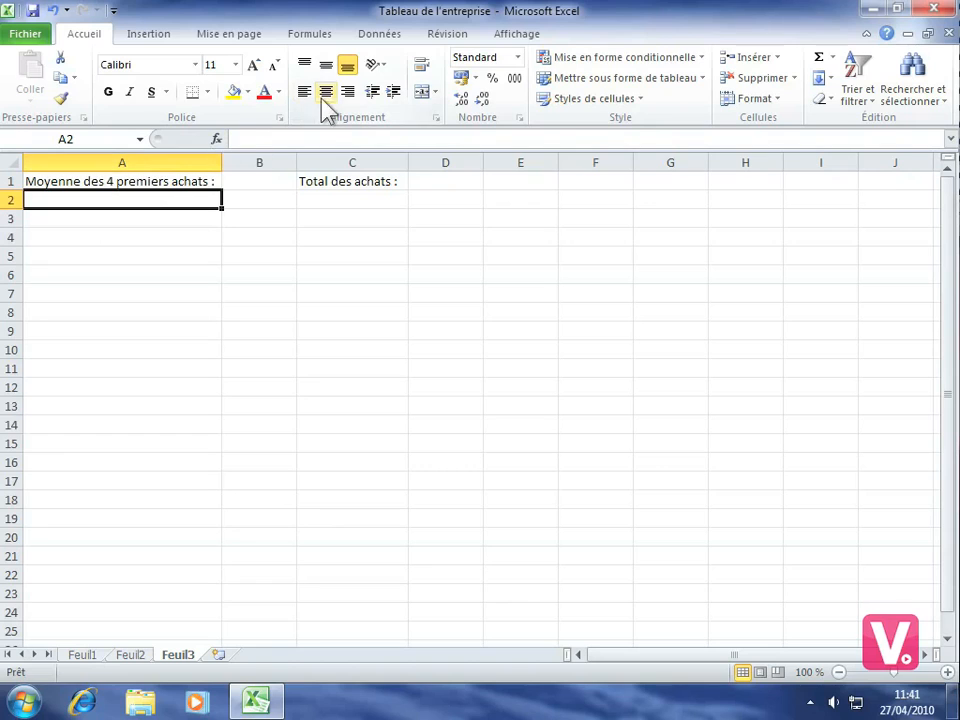
left_click(368, 38)
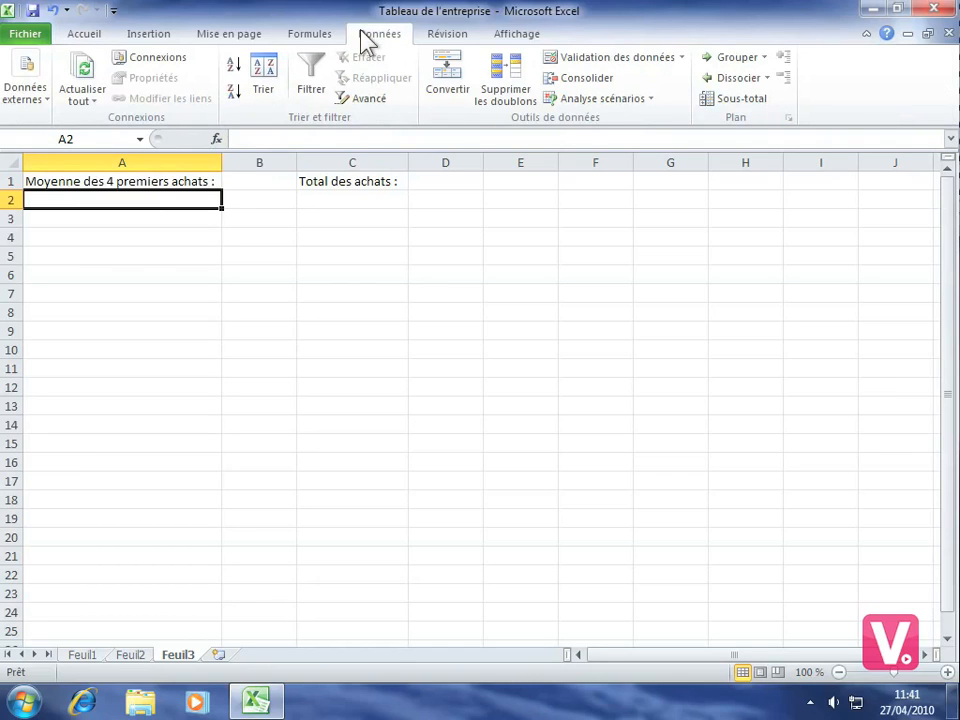
left_click(582, 80)
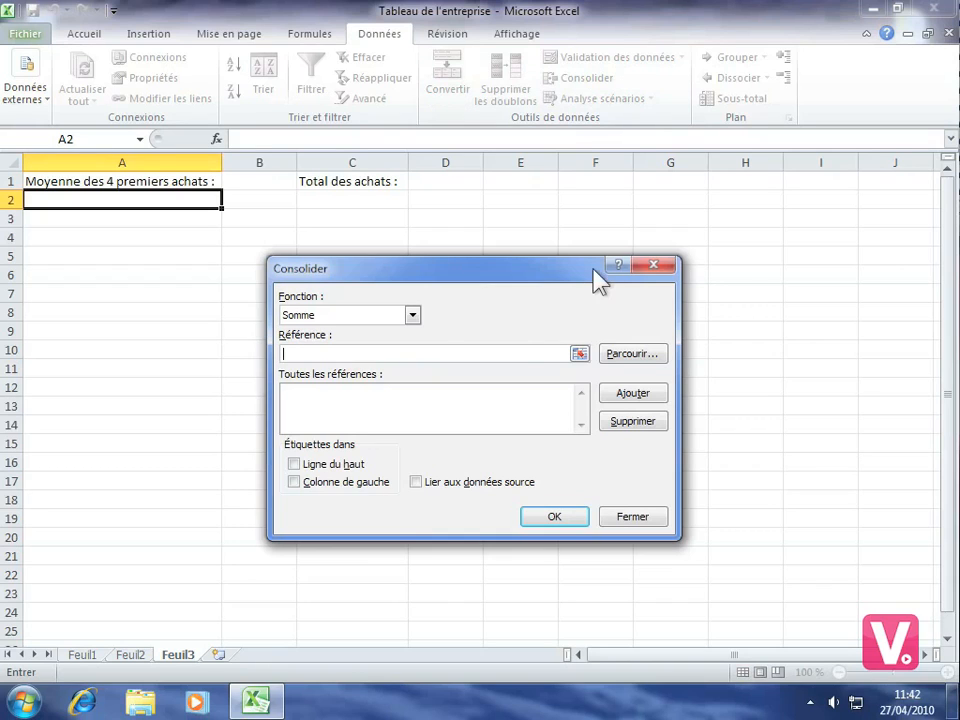
left_click(412, 315)
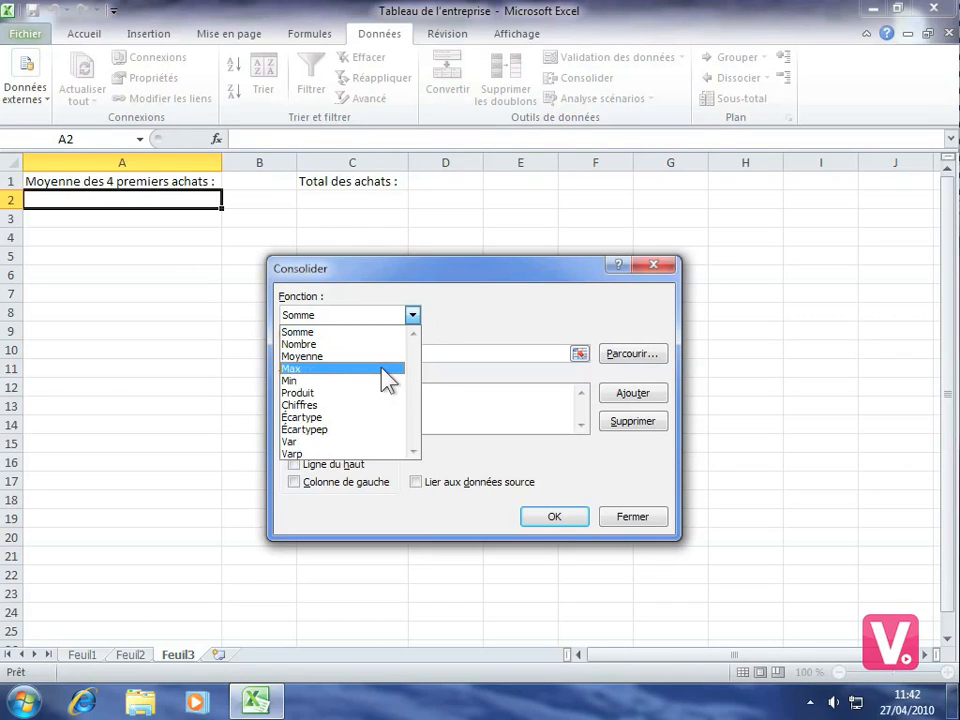
left_click(304, 357)
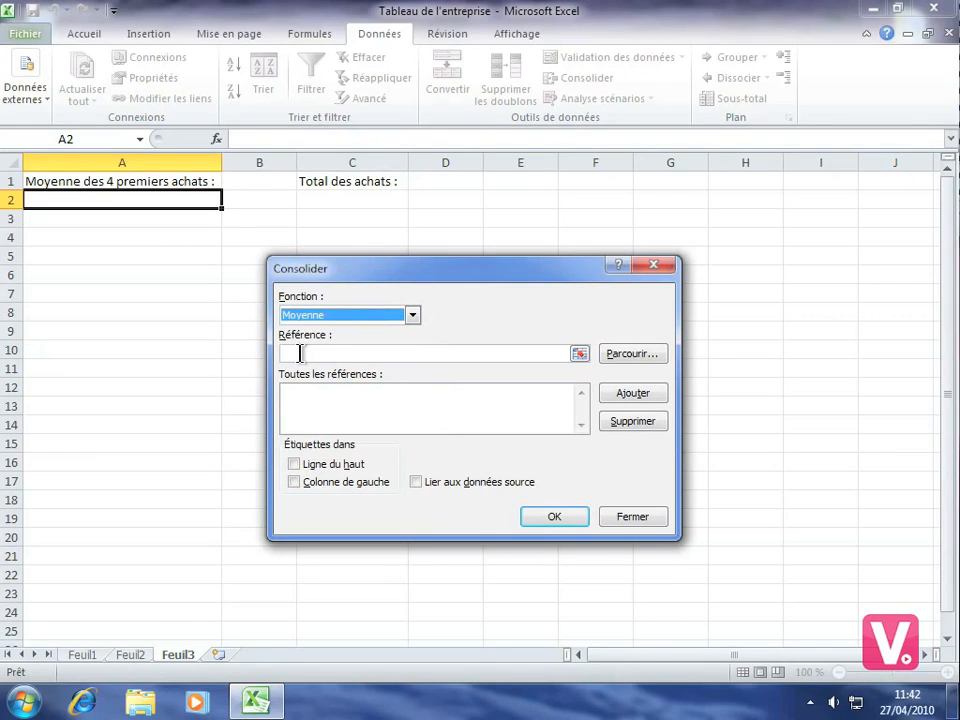
- Add cell F2 of Feuil1 to the consolidation references
left_click(367, 354)
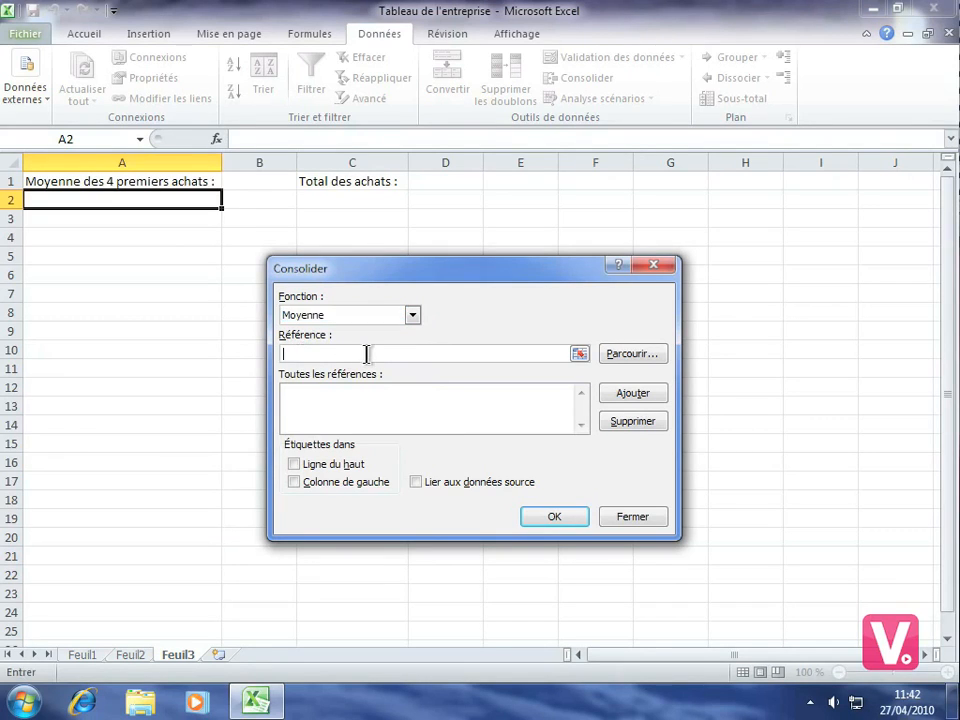
left_click(579, 355)
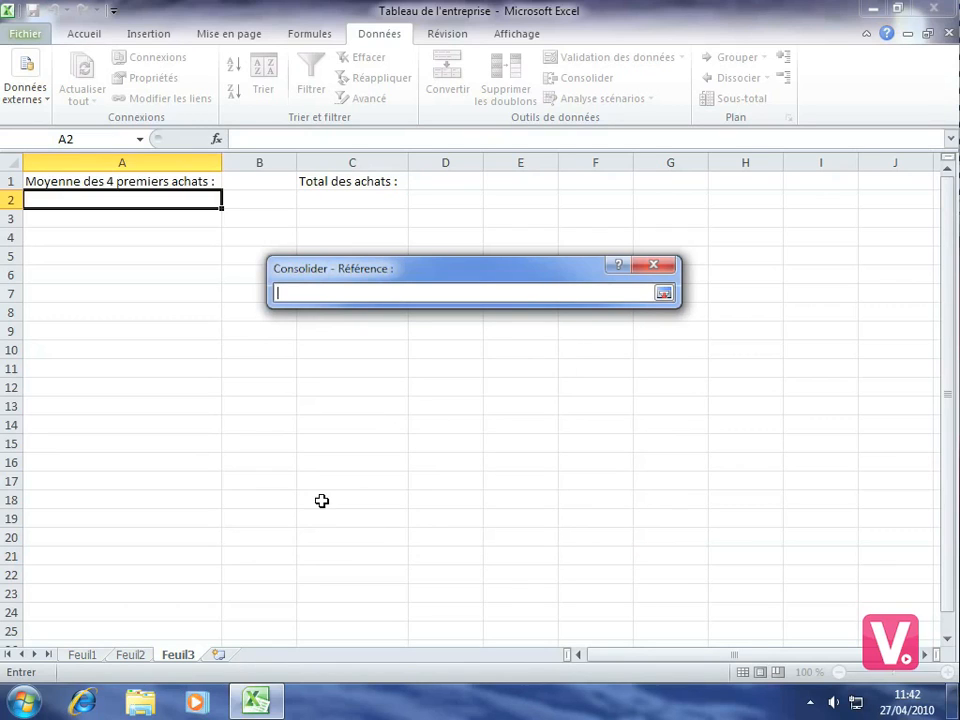
left_click(81, 658)
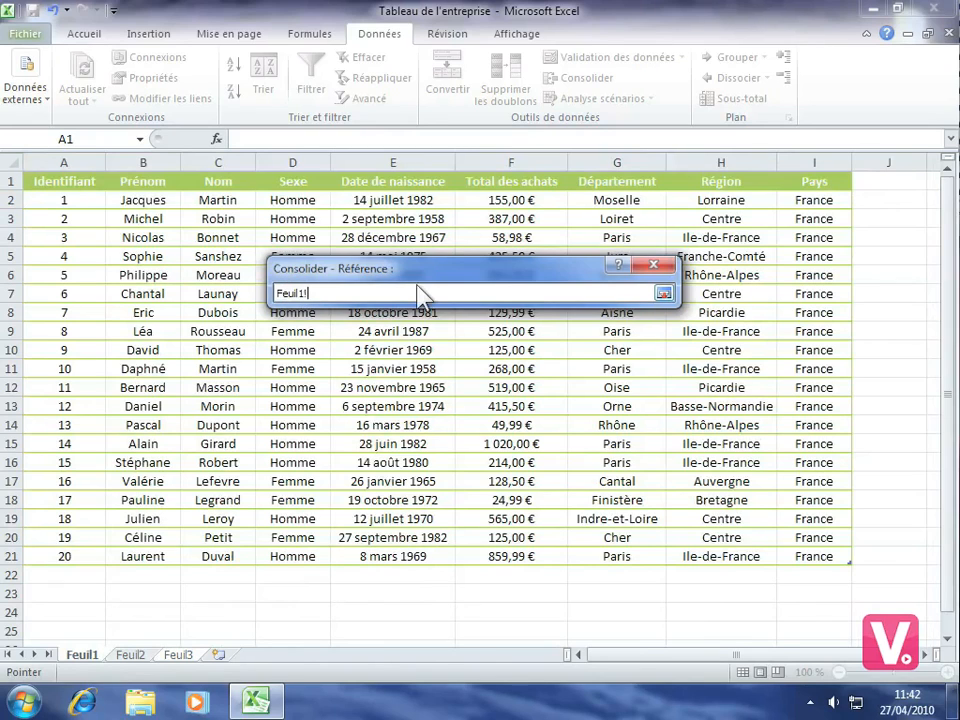
left_click(483, 199)
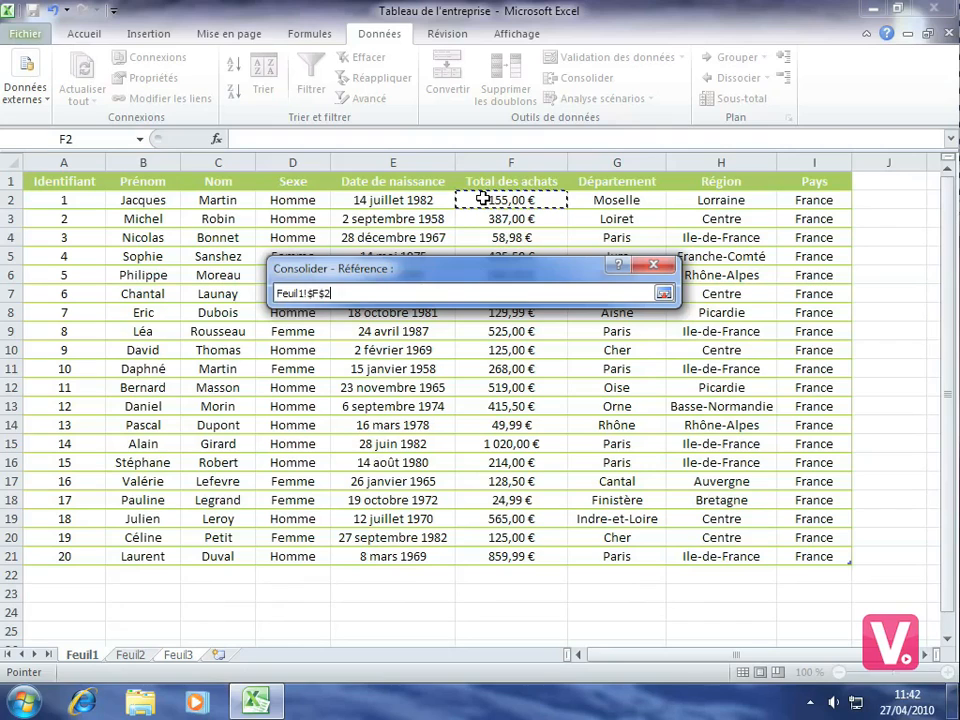
left_click(664, 293)
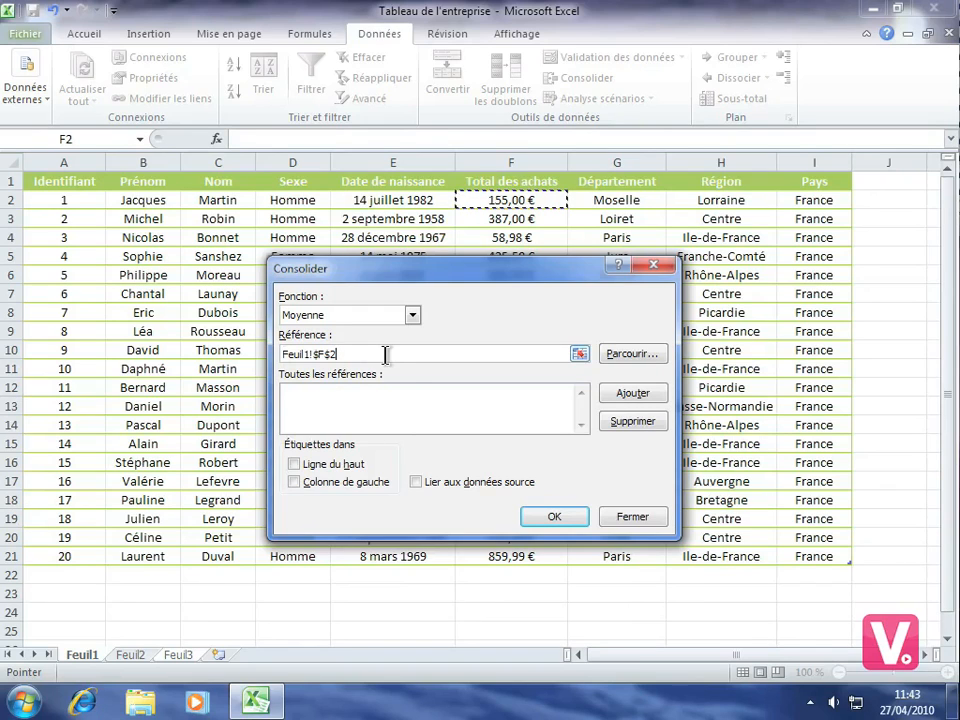
left_click(632, 393)
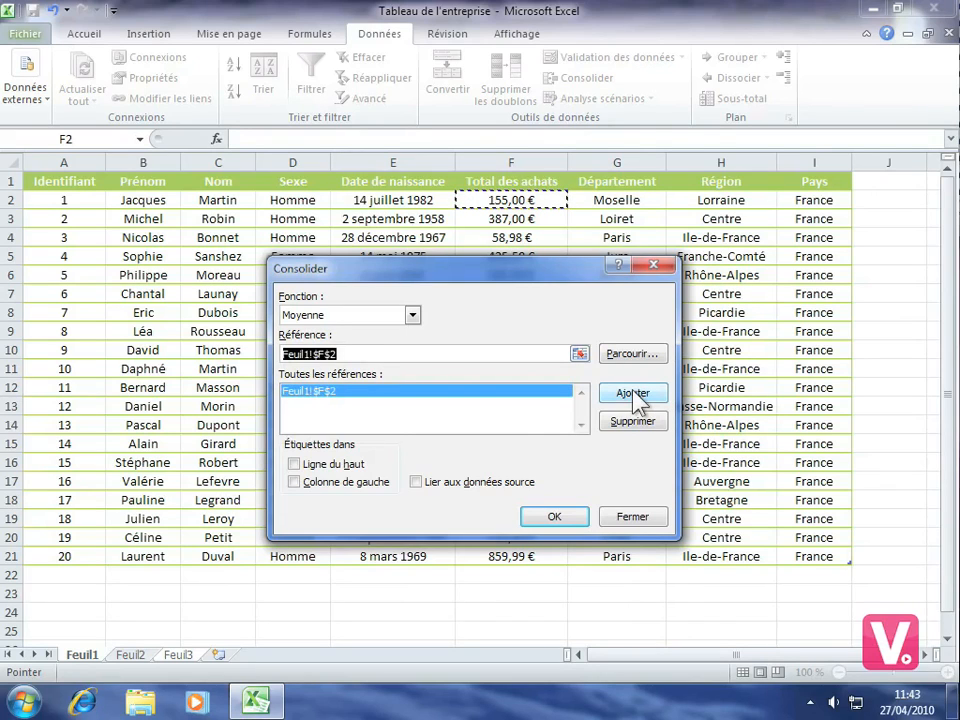
- Add cells F3 and F4 of Feuil1 as two separate consolidation references
left_click(580, 355)
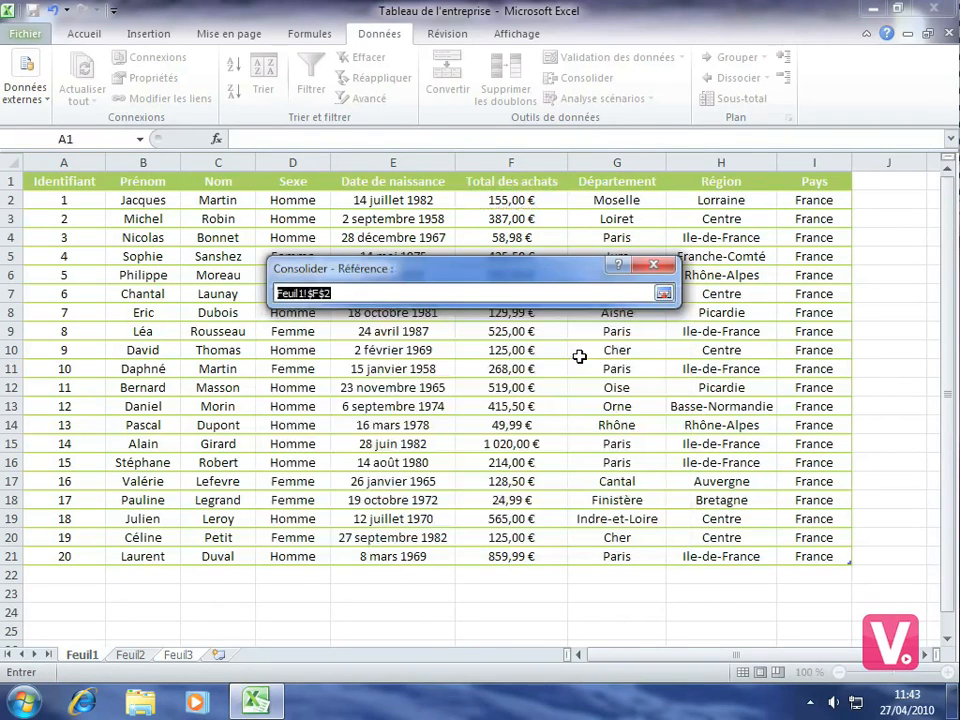
left_click(498, 219)
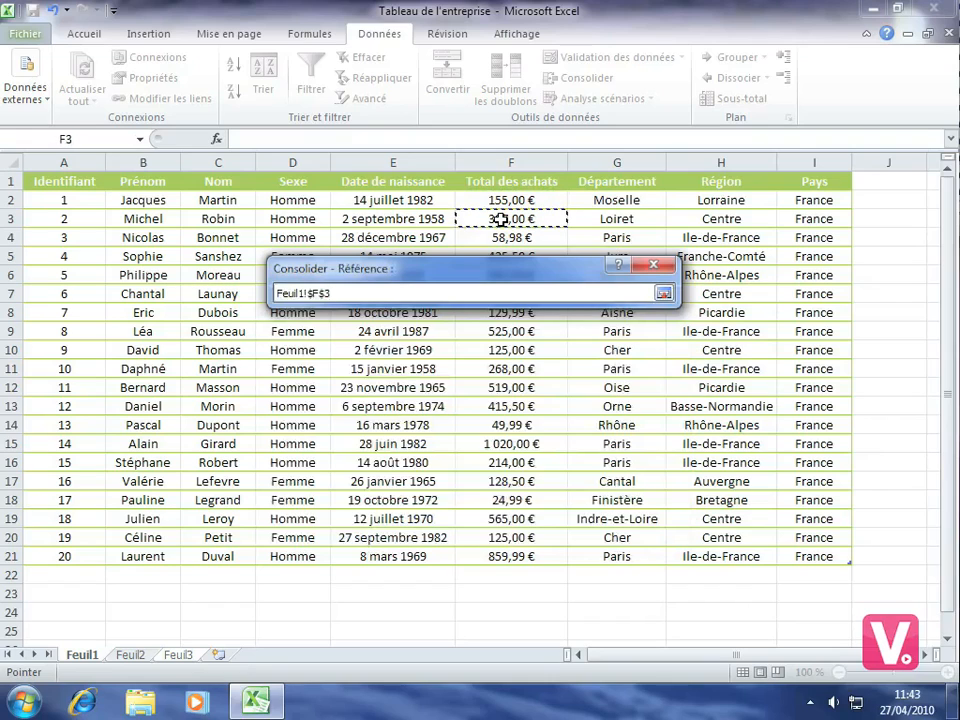
left_click(664, 293)
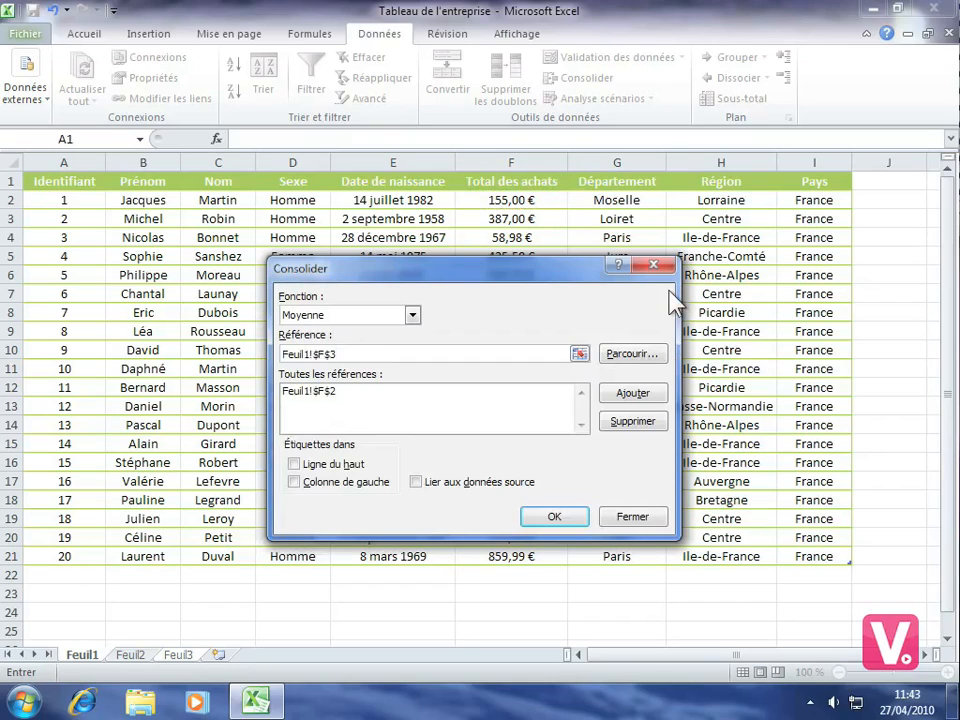
left_click(627, 396)
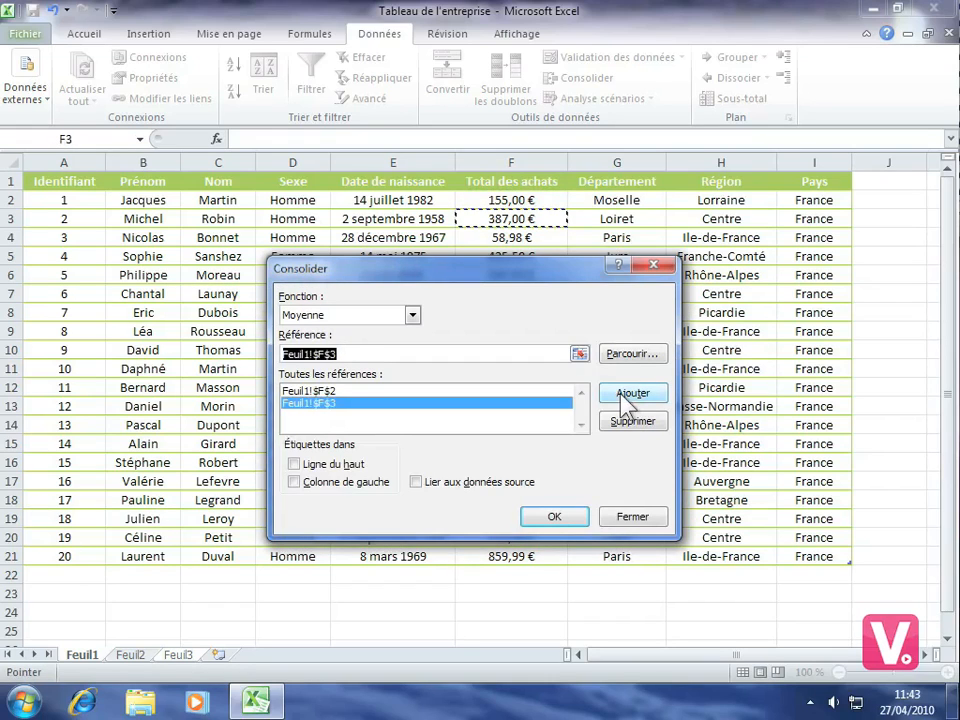
left_click(579, 354)
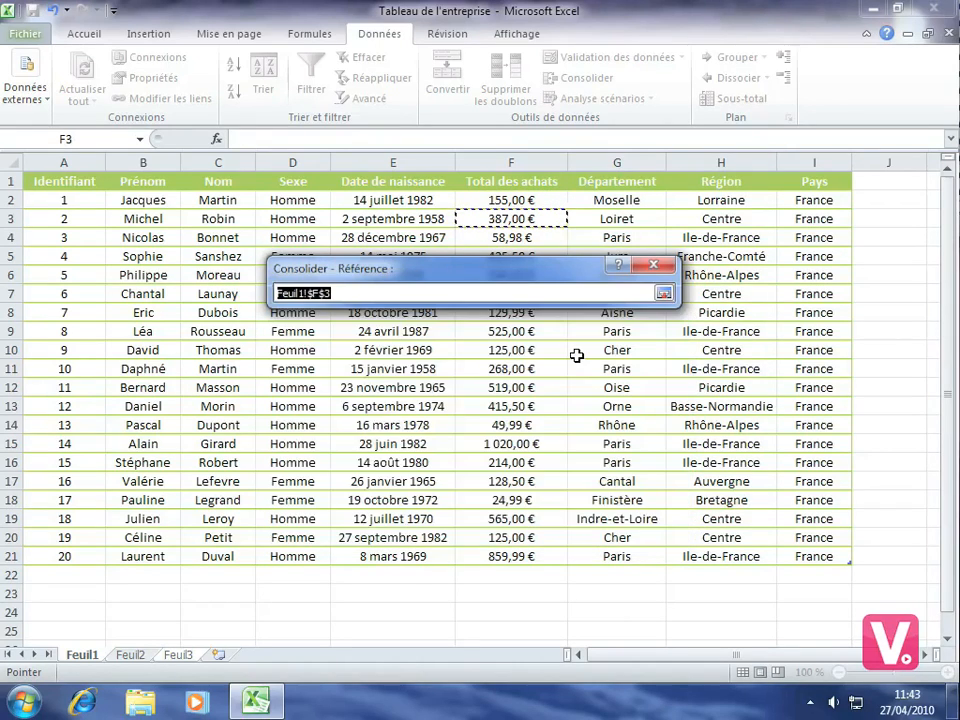
left_click(514, 240)
left_click(663, 293)
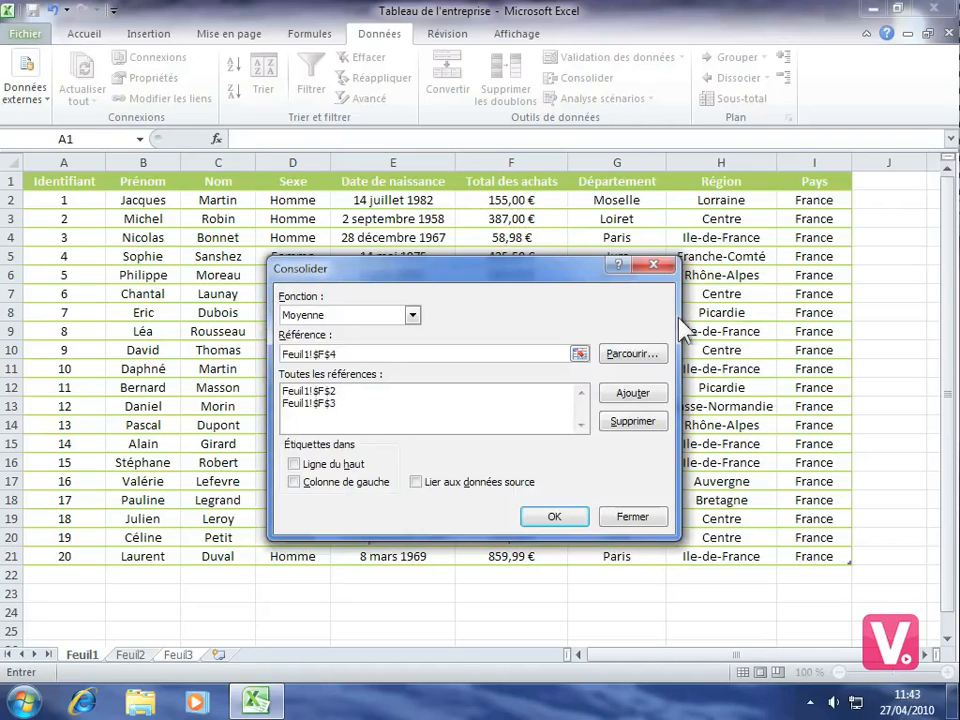
left_click(632, 394)
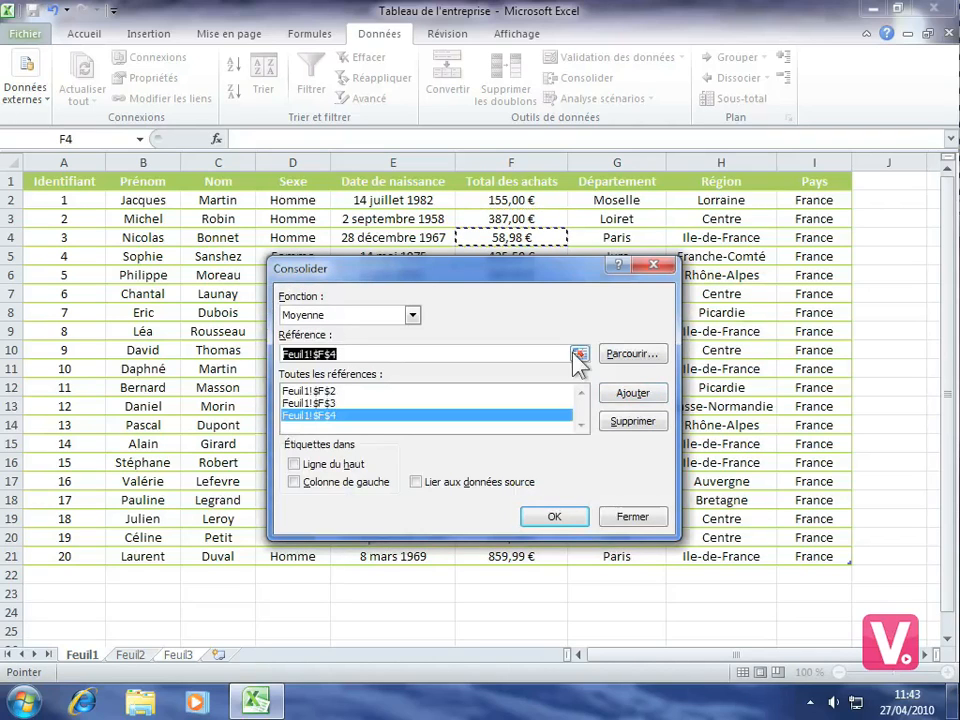
- Add cell F5 of Feuil1 as the last reference and run the consolidation
left_click_drag(519, 286, 424, 354)
left_click(505, 431)
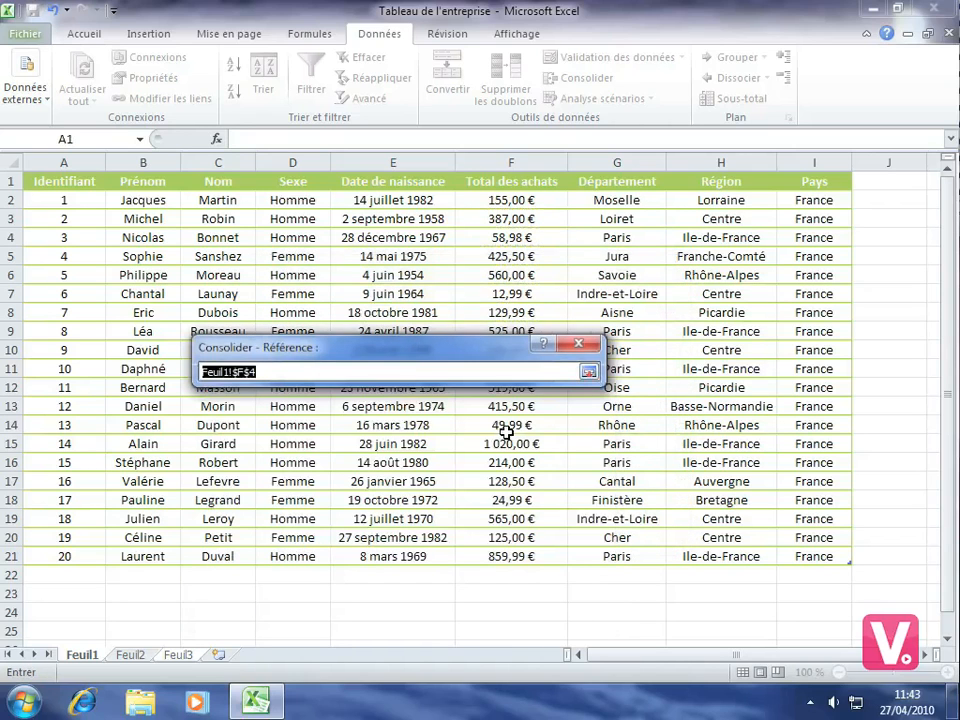
left_click(511, 258)
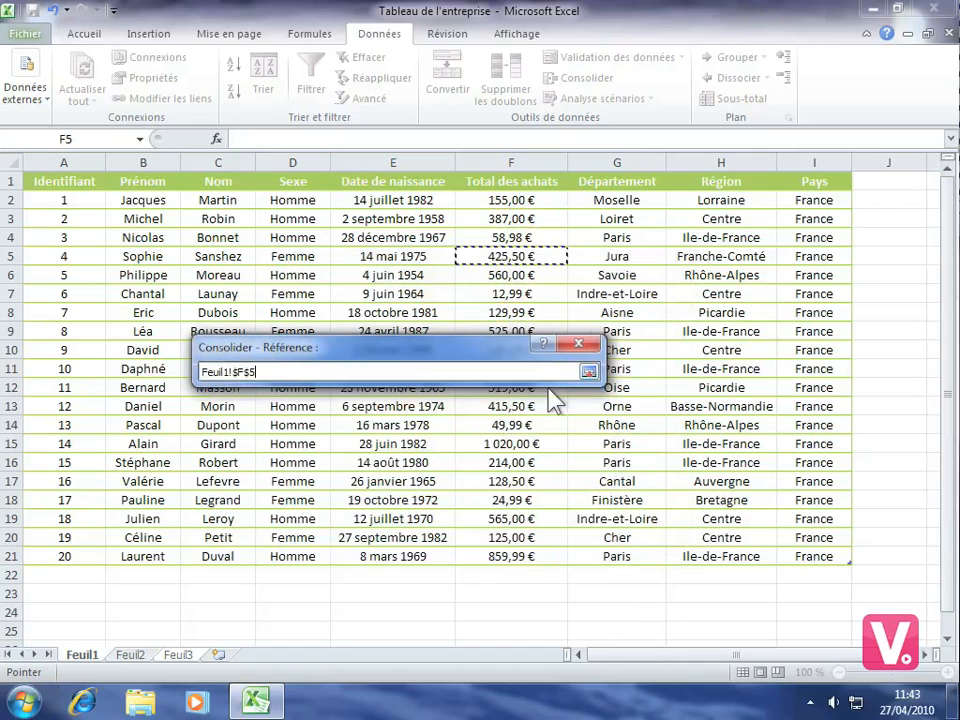
left_click(588, 372)
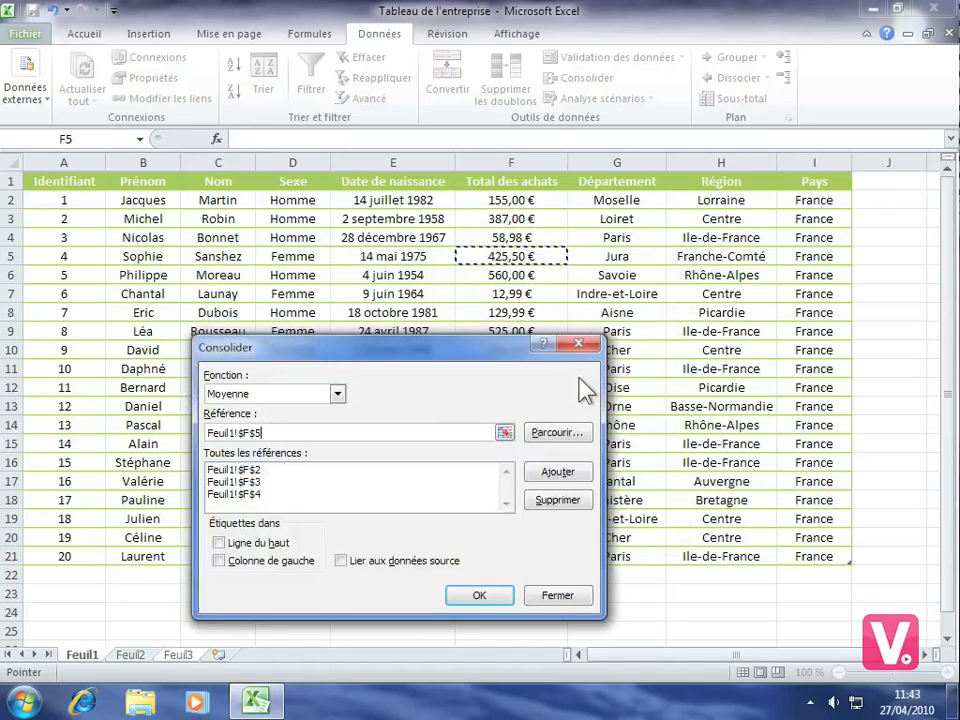
left_click(566, 476)
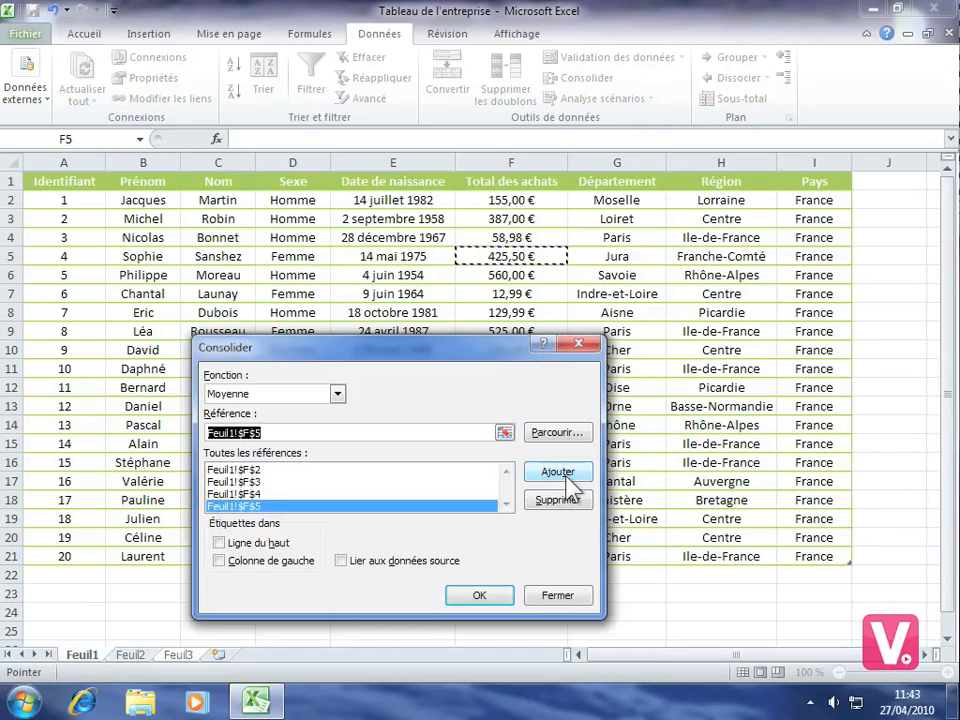
left_click(477, 597)
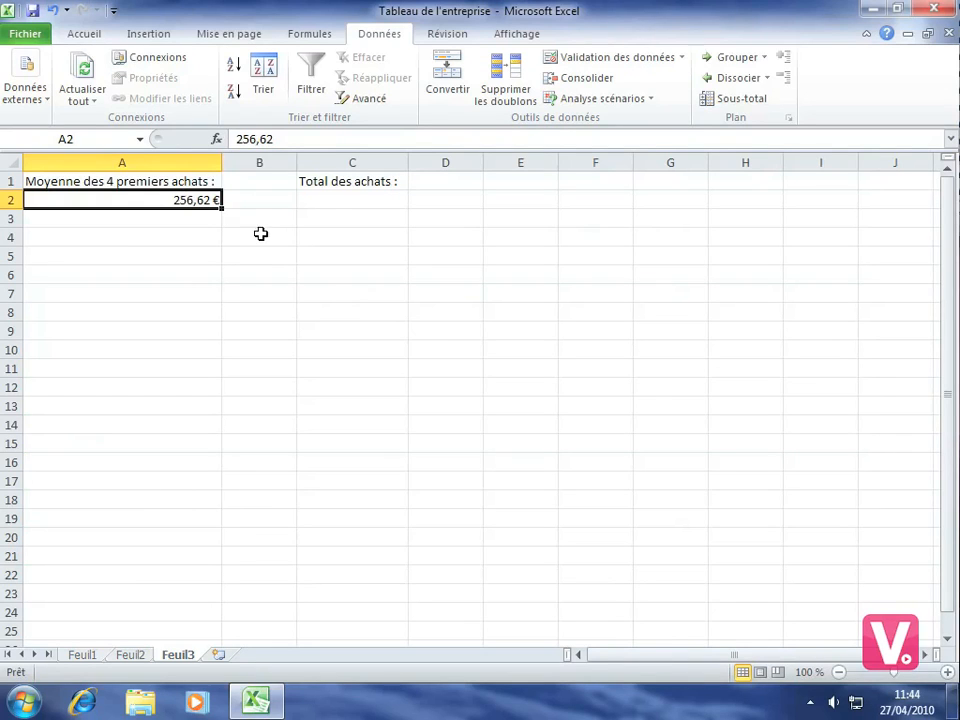
- Enter the formula =SOMME(Tableau1[Total des achats]) in cell C2 of Feuil3, taking the range F2 to F21 from Feuil1
left_click(313, 198)
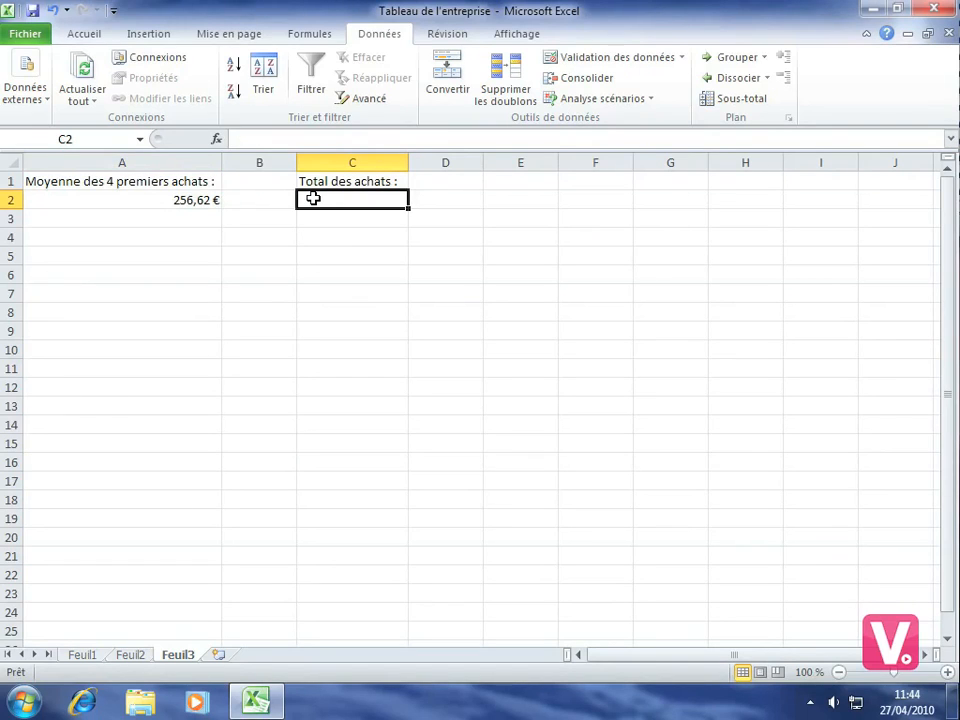
type("=")
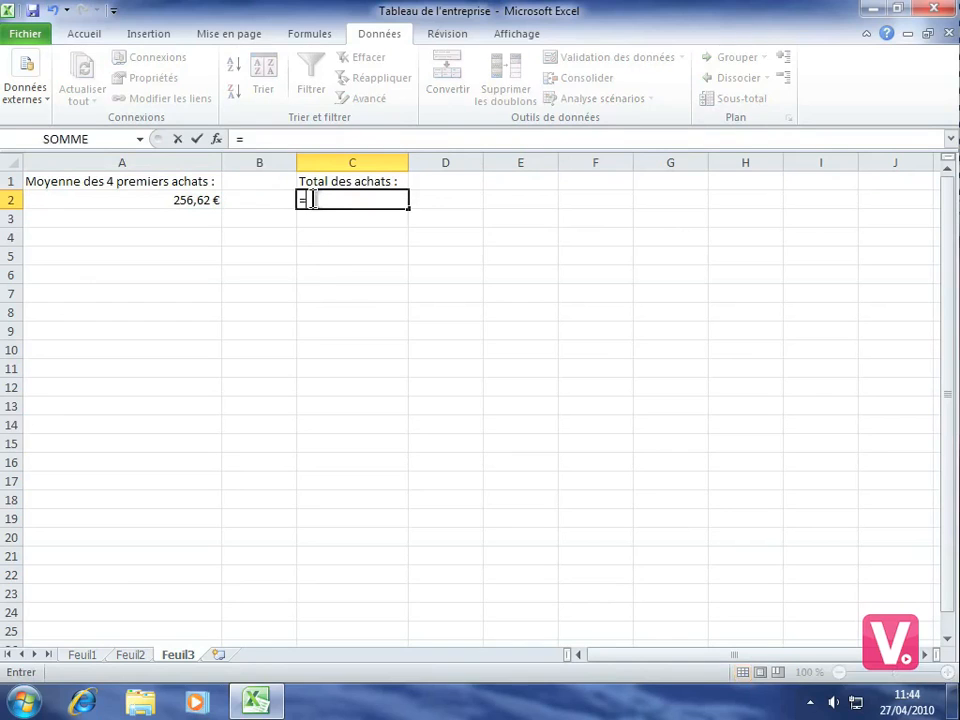
type("somme")
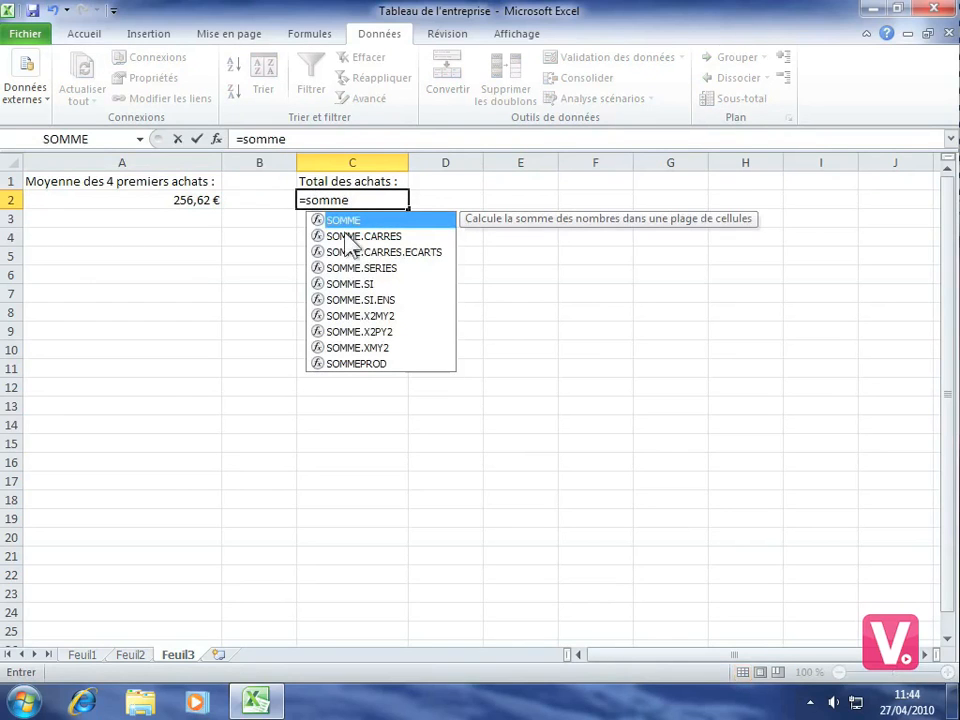
double_click(345, 220)
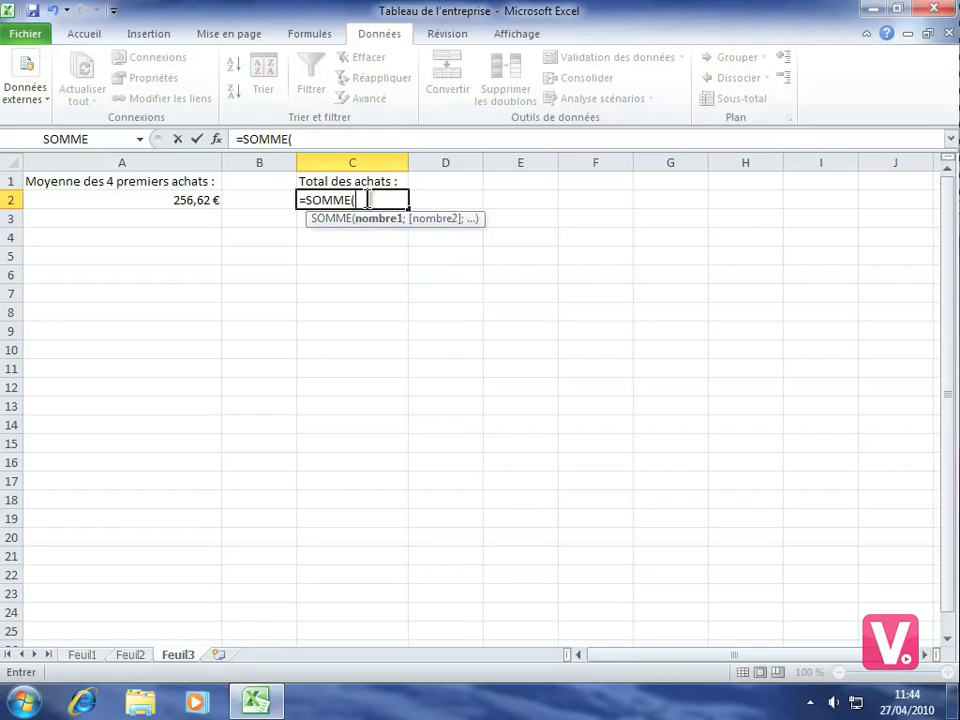
left_click(84, 656)
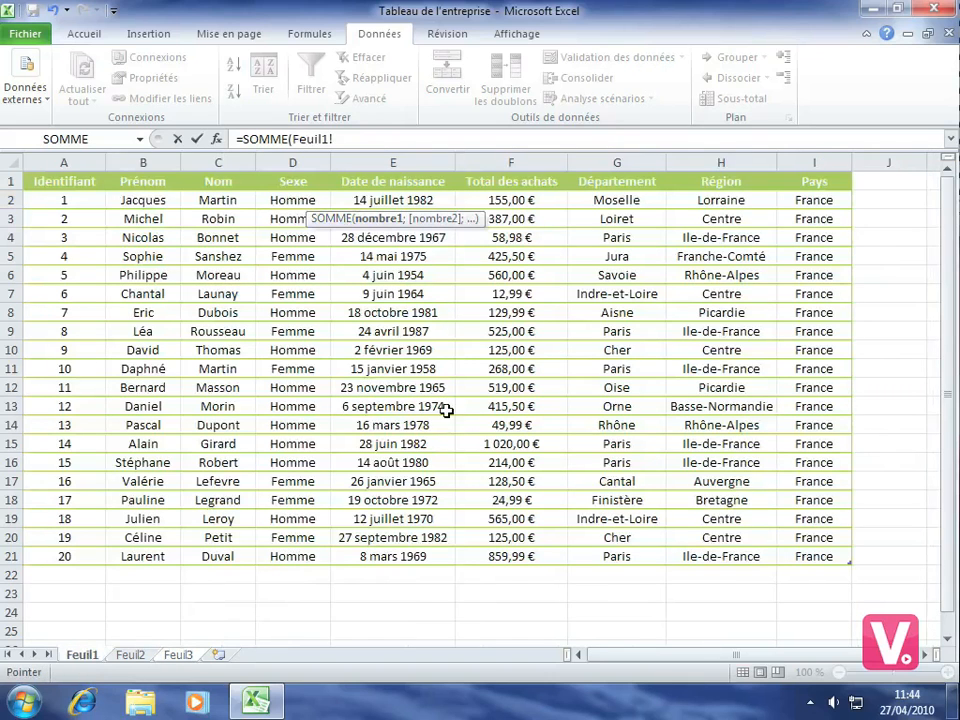
left_click_drag(509, 201, 508, 553)
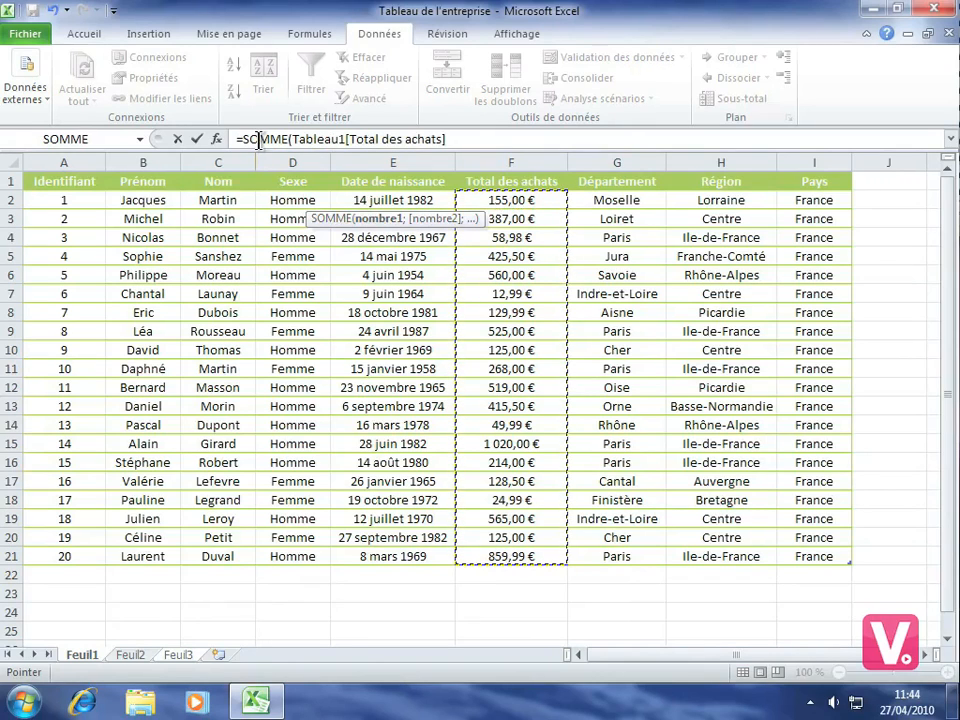
left_click(462, 139)
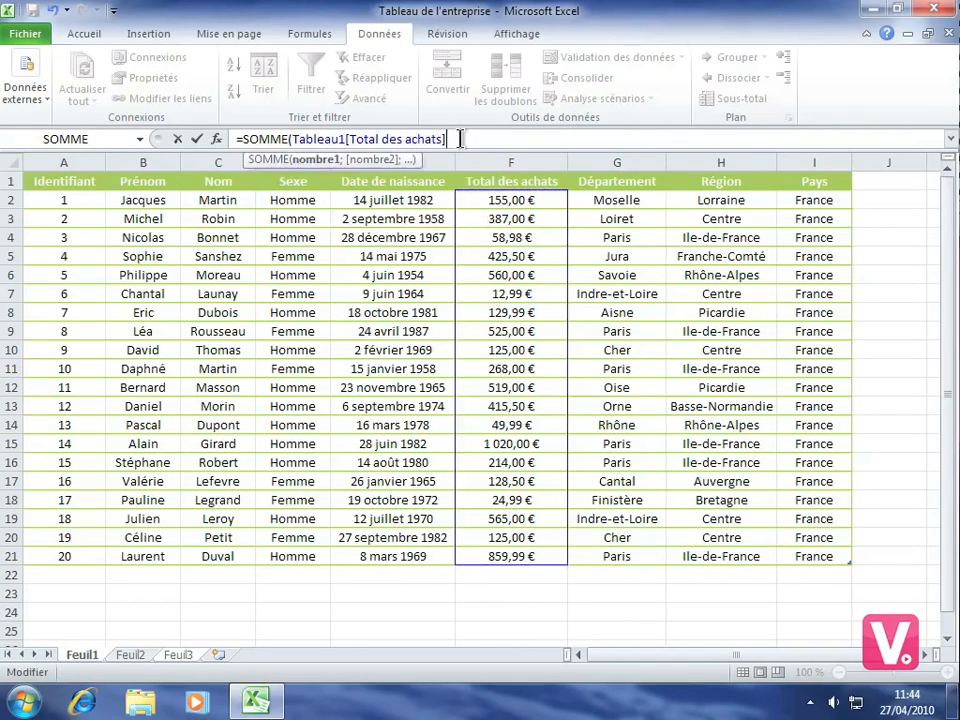
type(")")
key("Return")
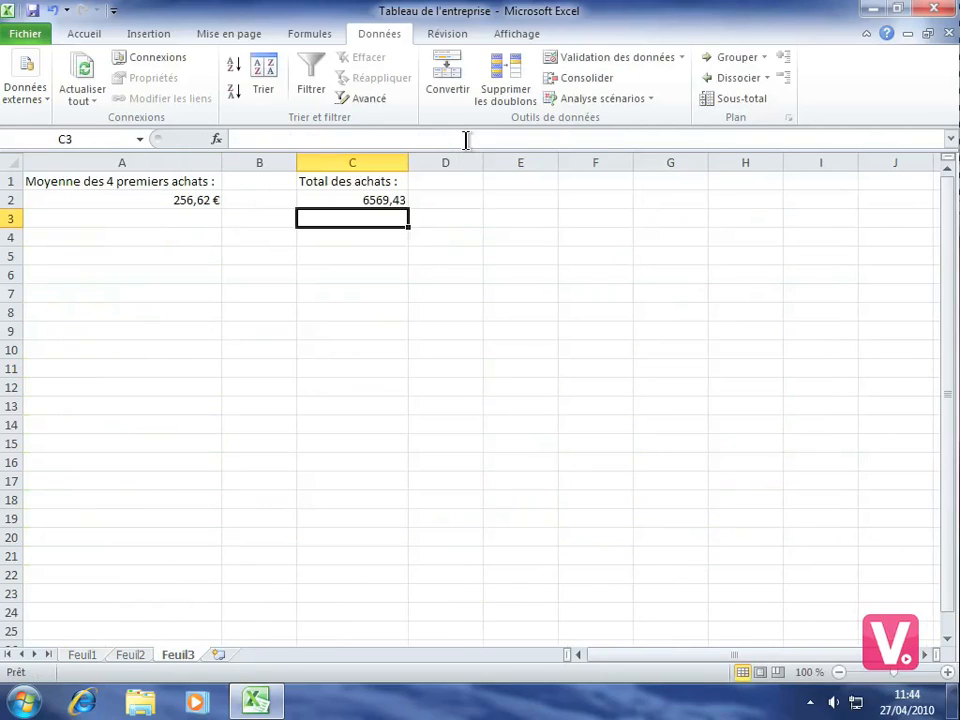